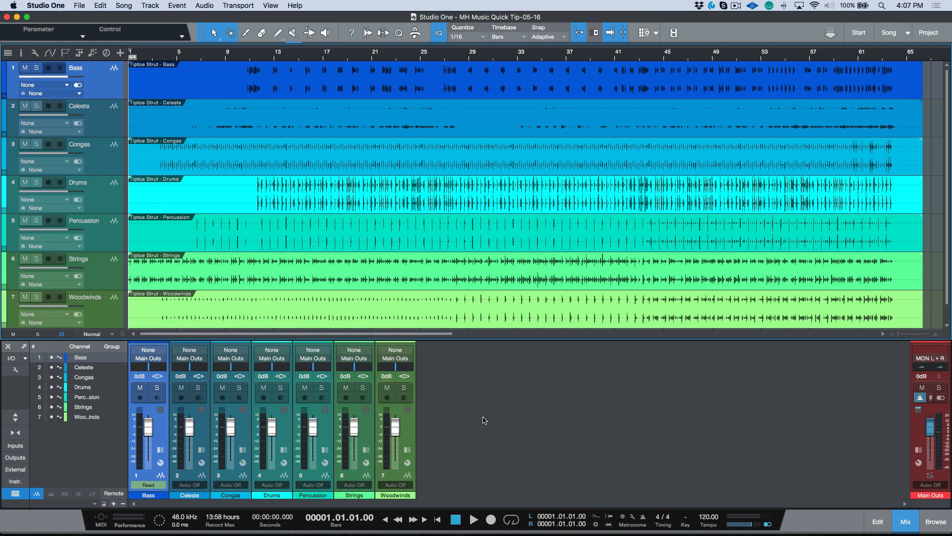
Show automation on all tracks and set the Celeste track to display its Pan envelope.
{"action": "key", "text": "a"}
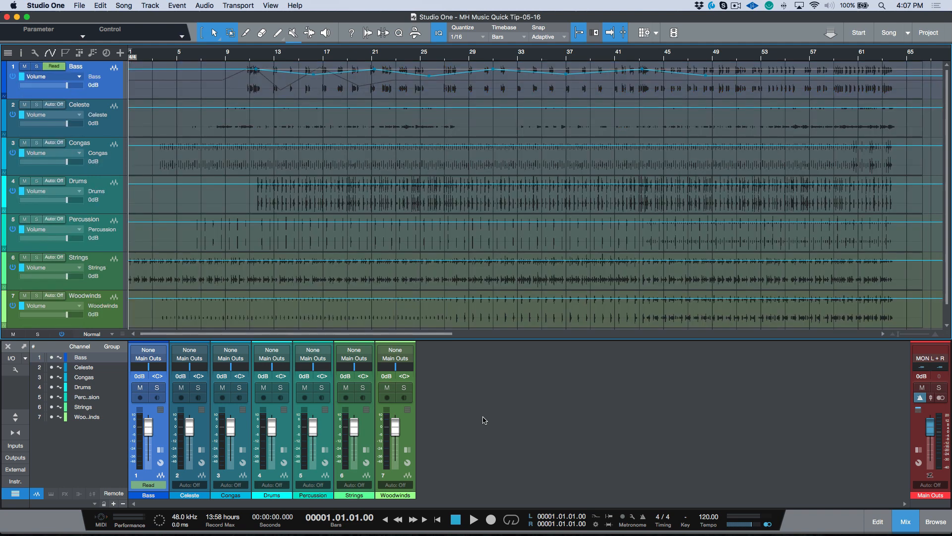
{"action": "key", "text": "a"}
{"action": "key", "text": "a"}
{"action": "left_click", "coordinate": [102, 119]}
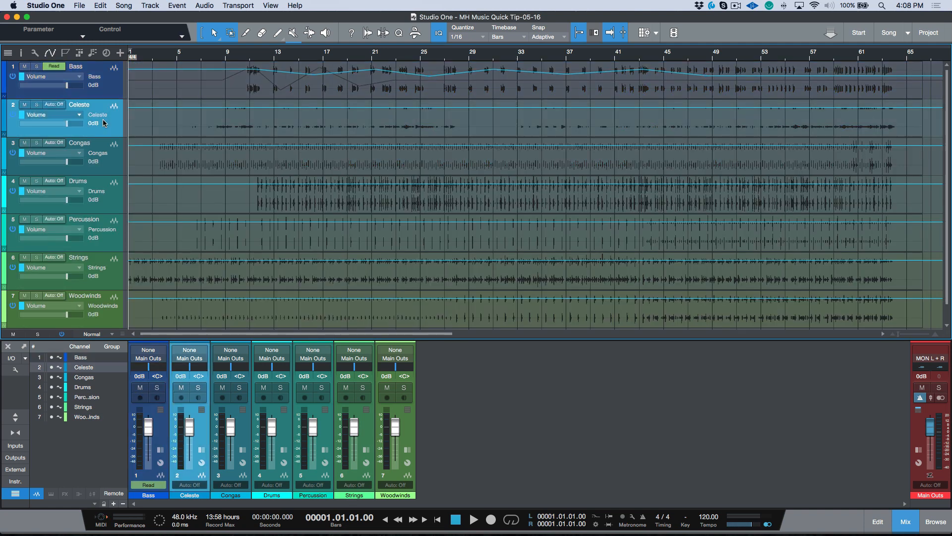
{"action": "left_click", "coordinate": [73, 114]}
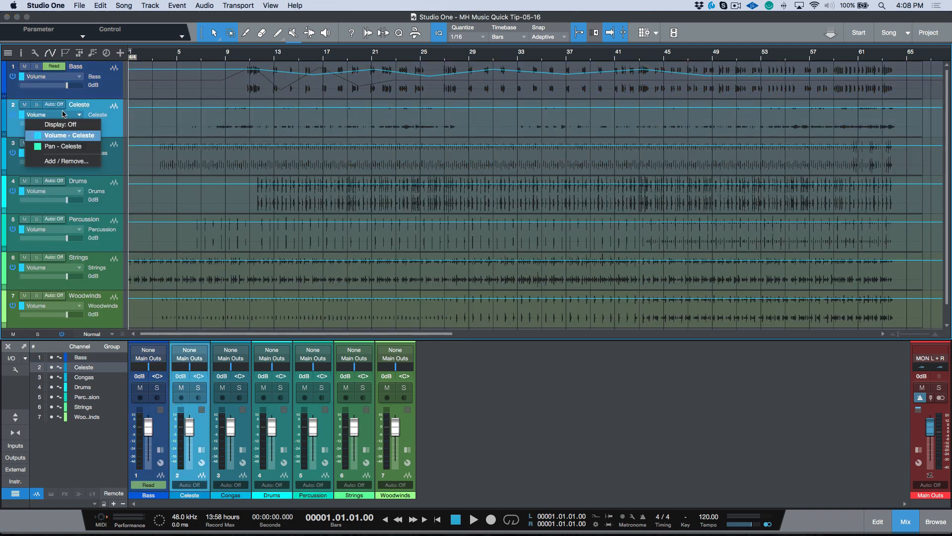
{"action": "left_click", "coordinate": [62, 149]}
Toggle the automation display of all tracks on and off, leaving it hidden.
{"action": "key", "text": "a"}
{"action": "key", "text": "a"}
{"action": "key", "text": "a"}
{"action": "key", "text": "a"}
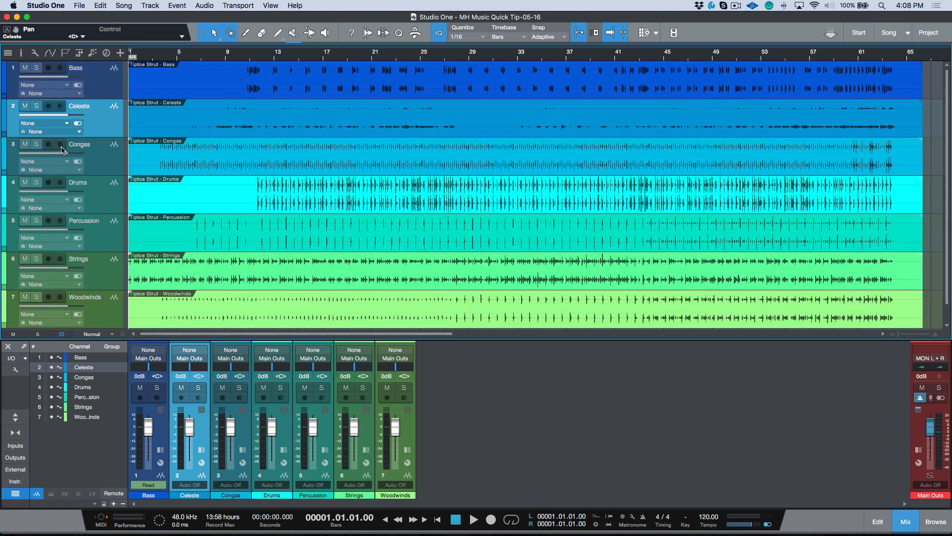
{"action": "key", "text": "a"}
{"action": "left_click", "coordinate": [52, 53]}
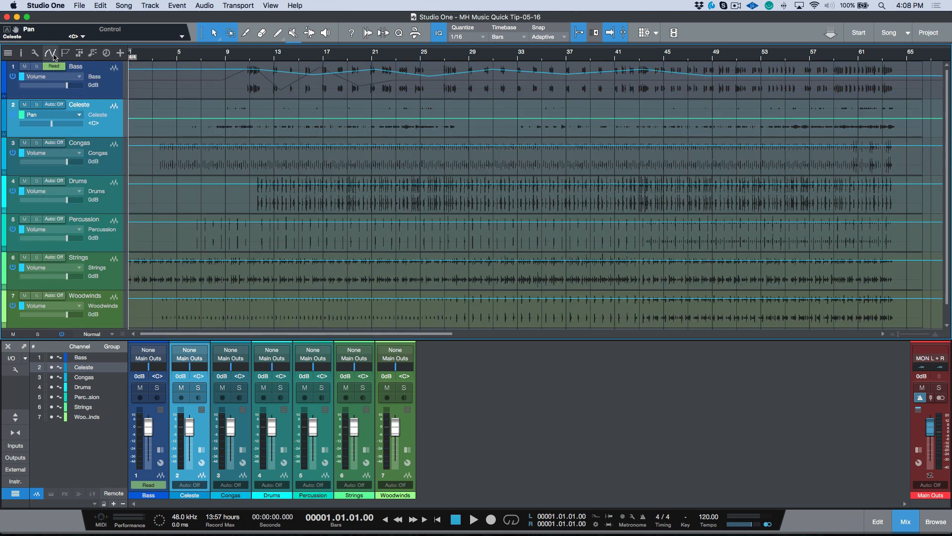
{"action": "left_click", "coordinate": [51, 53]}
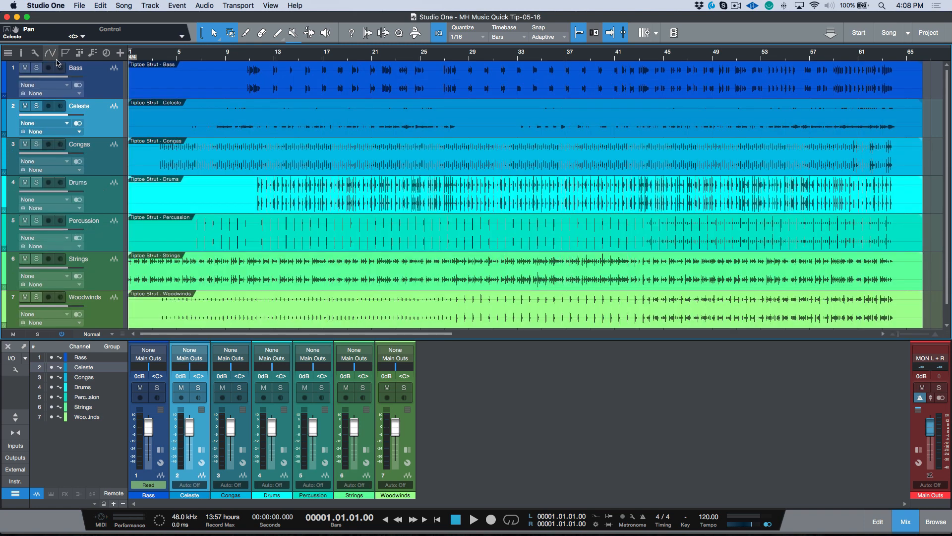
Show automation for the Bass track only, enlarge the track to view its envelopes, and reduce the track heights again.
{"action": "left_click", "coordinate": [109, 89]}
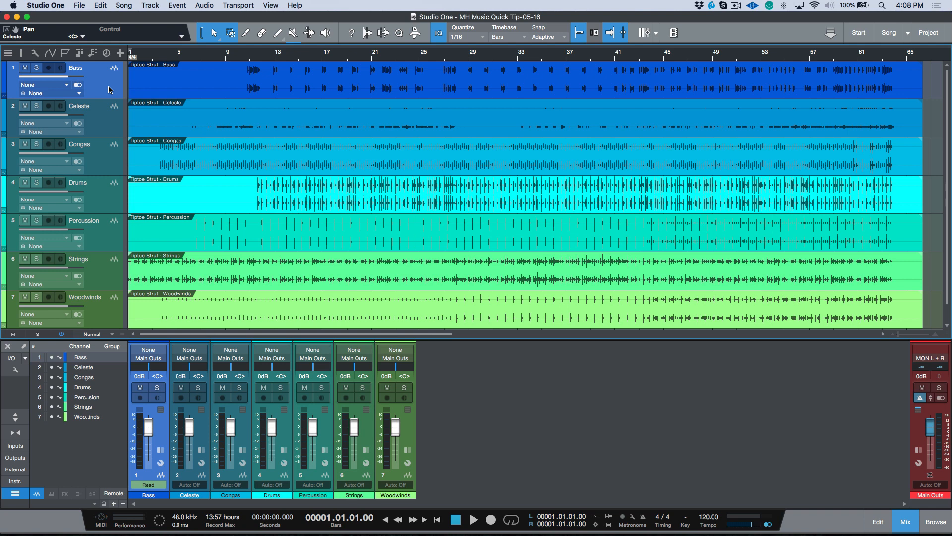
{"action": "right_click", "coordinate": [109, 89]}
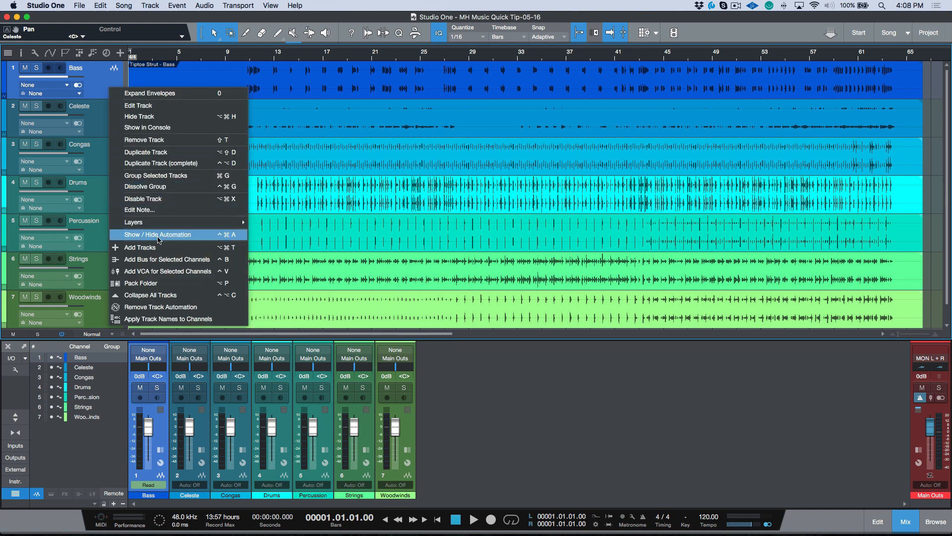
{"action": "left_click", "coordinate": [213, 238]}
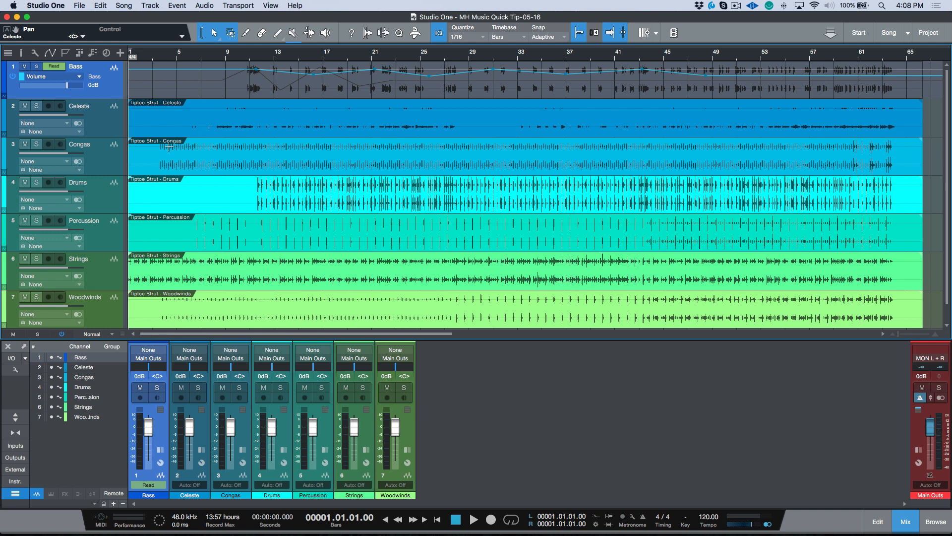
{"action": "left_click_drag", "start_coordinate": [116, 99], "coordinate": [115, 207]}
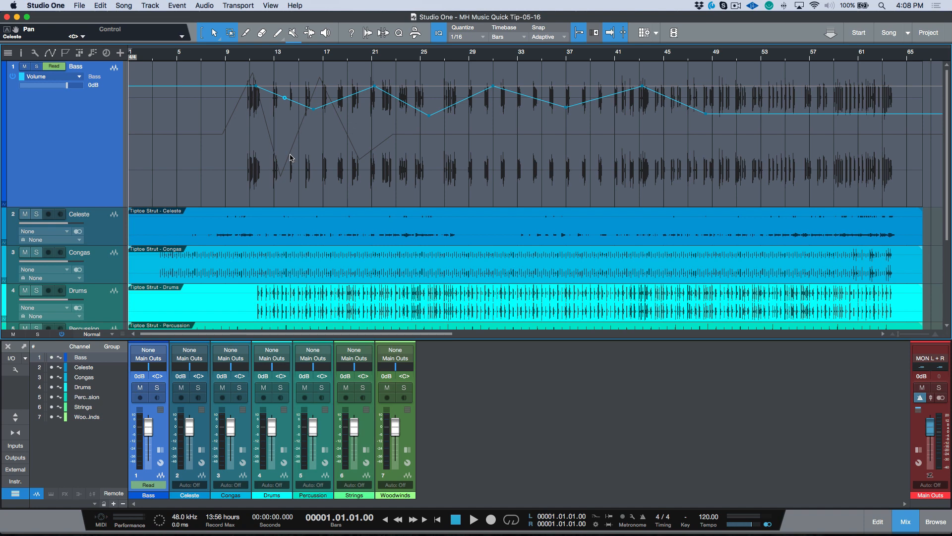
{"action": "key", "text": "z"}
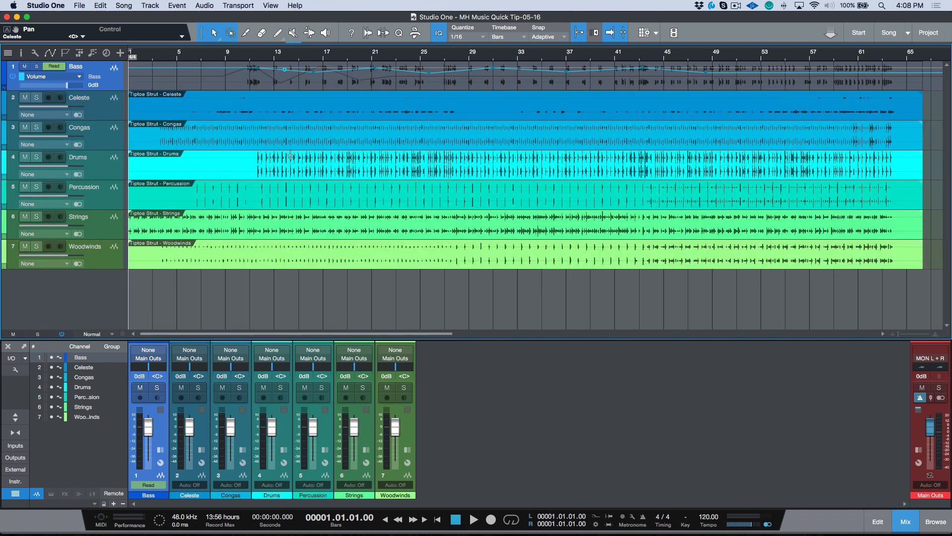
{"action": "left_click", "coordinate": [110, 144]}
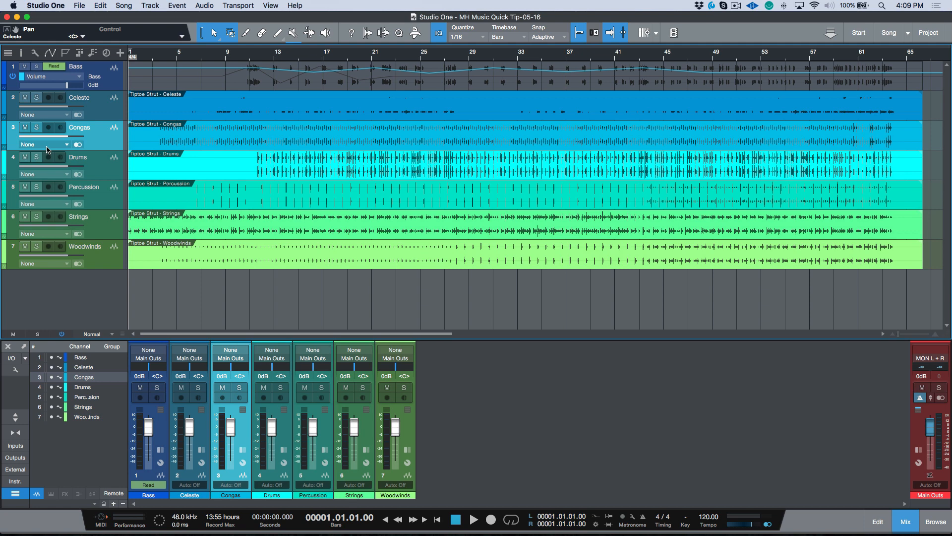
{"action": "left_click", "coordinate": [113, 83]}
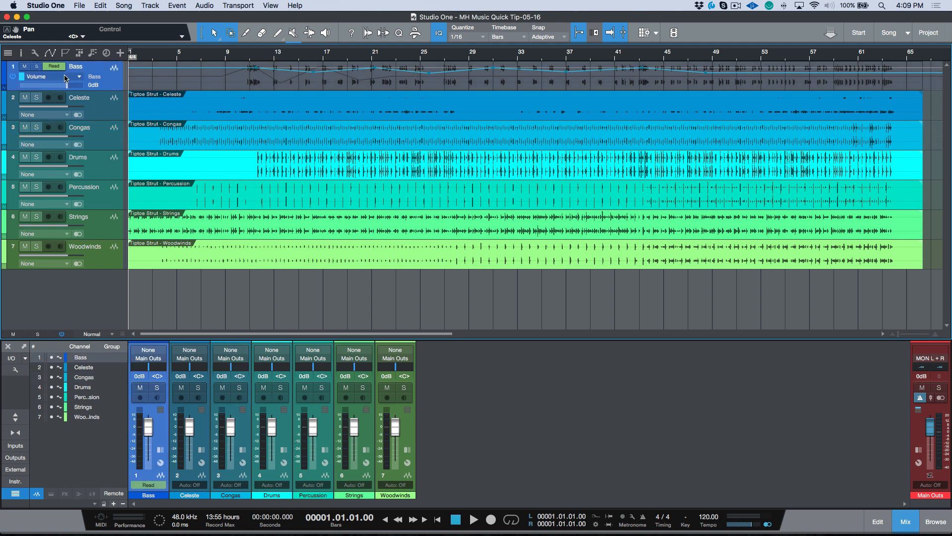
{"action": "right_click", "coordinate": [108, 78]}
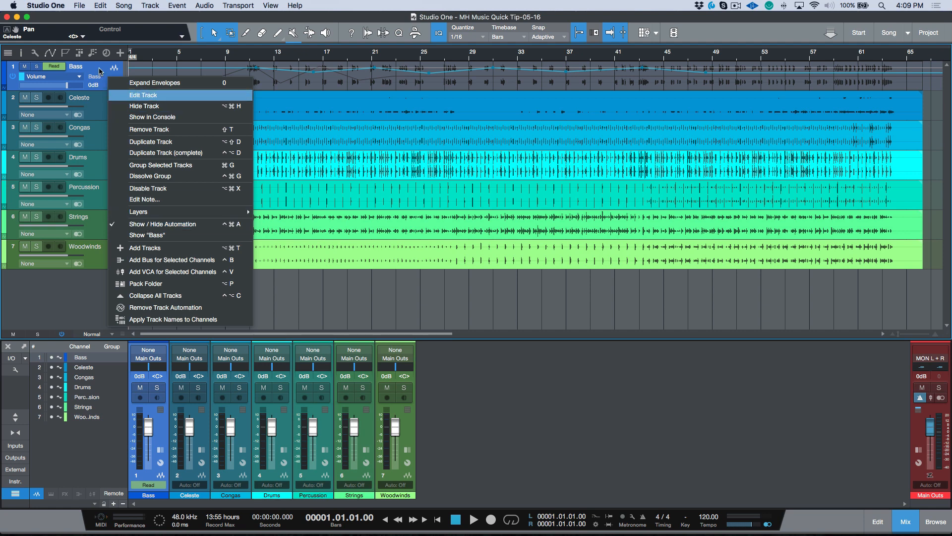
{"action": "left_click", "coordinate": [101, 72]}
Switch the Bass track's displayed envelope back and forth between Pan and Volume, ending on Volume.
{"action": "left_click", "coordinate": [70, 80]}
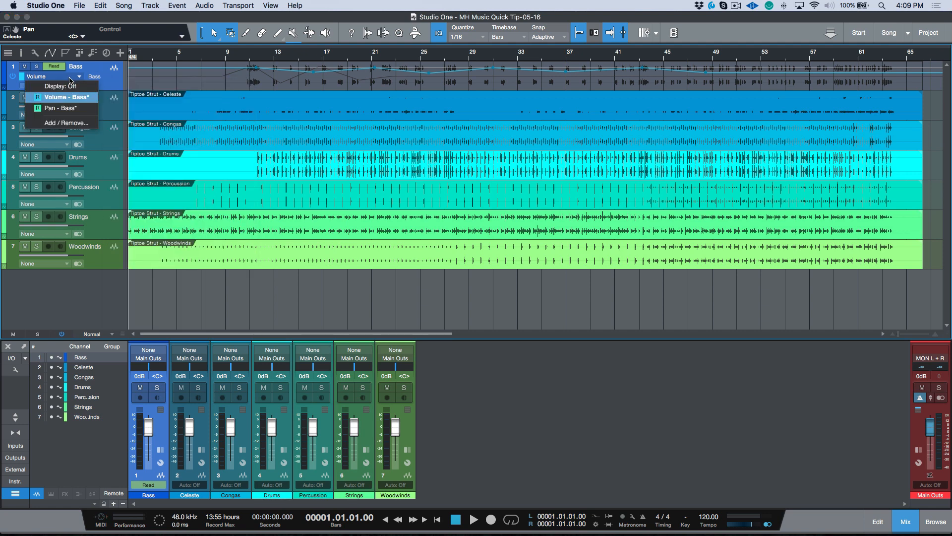
{"action": "left_click", "coordinate": [70, 108]}
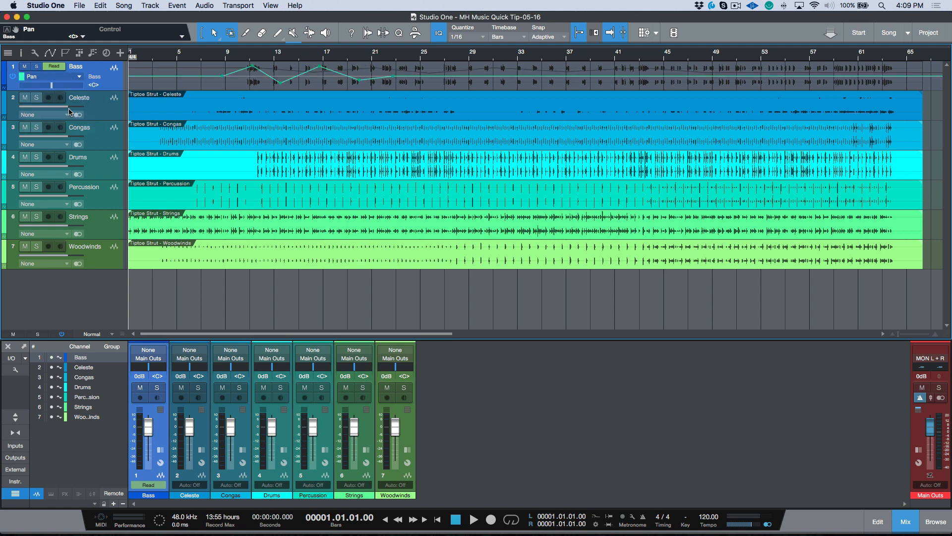
{"action": "left_click", "coordinate": [69, 81]}
{"action": "left_click", "coordinate": [70, 99]}
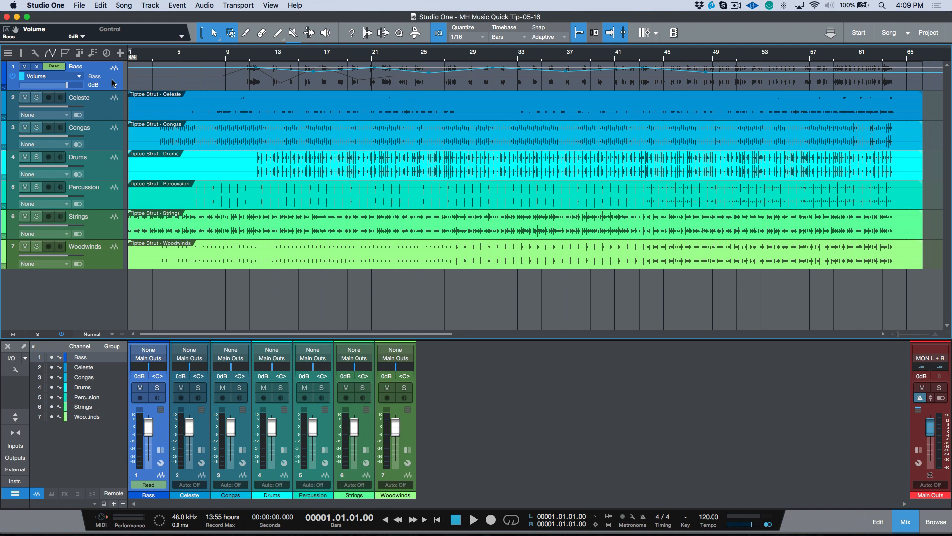
{"action": "key", "text": "Right"}
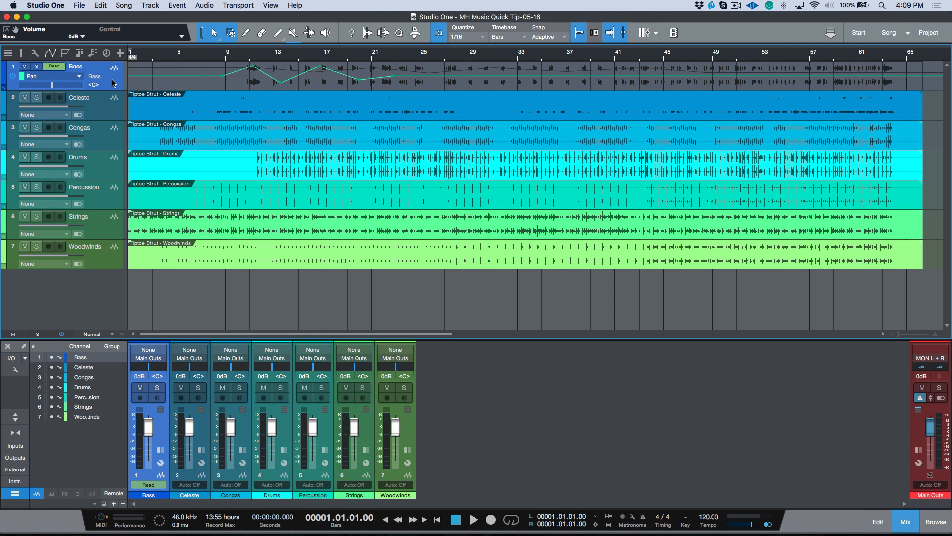
{"action": "key", "text": "Left"}
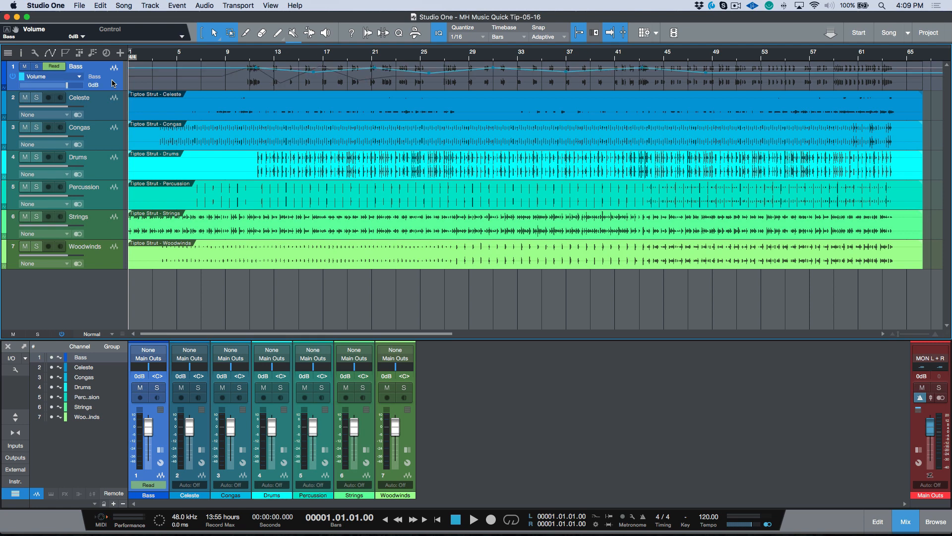
Enlarge the Bass track to fill most of the arrangement and toggle its automation off and on again.
{"action": "left_click_drag", "start_coordinate": [114, 91], "coordinate": [120, 281]}
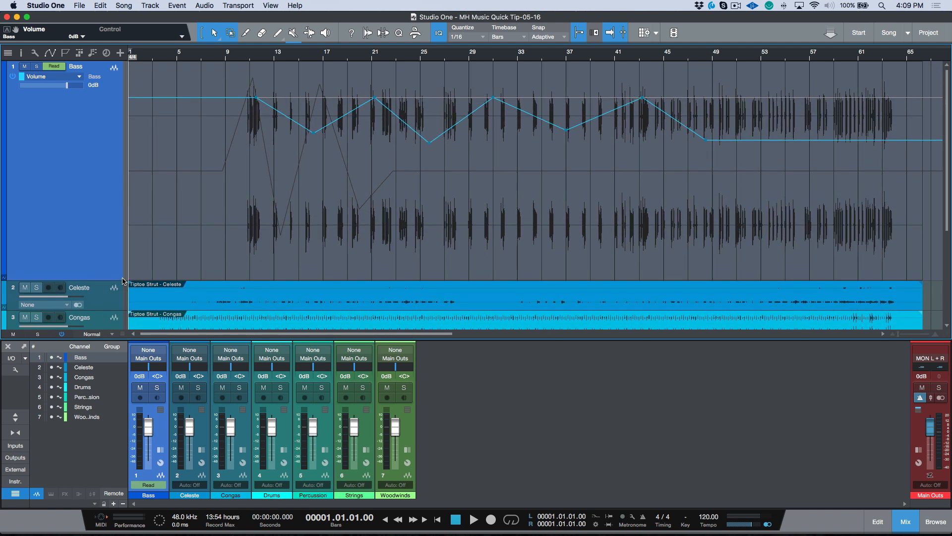
{"action": "right_click", "coordinate": [91, 159]}
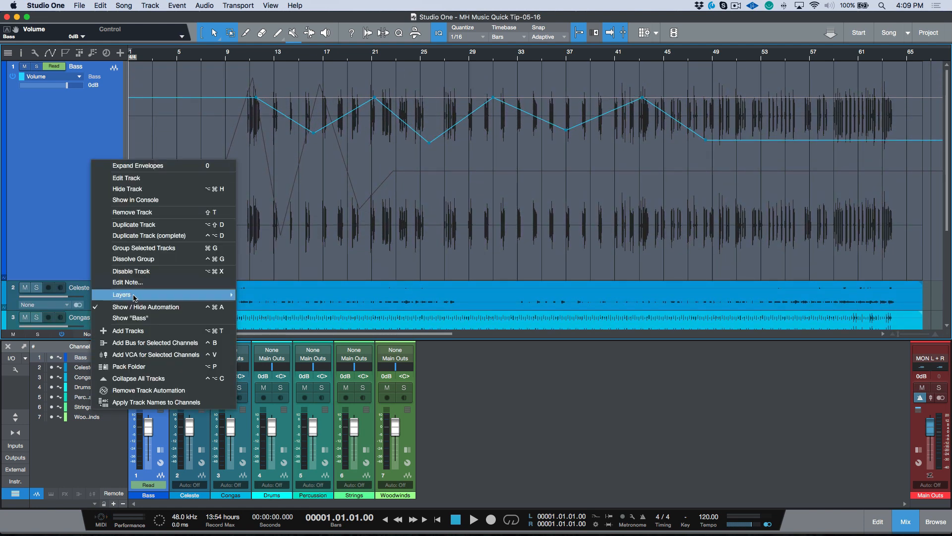
{"action": "left_click", "coordinate": [106, 307]}
{"action": "right_click", "coordinate": [84, 178]}
{"action": "left_click", "coordinate": [104, 324]}
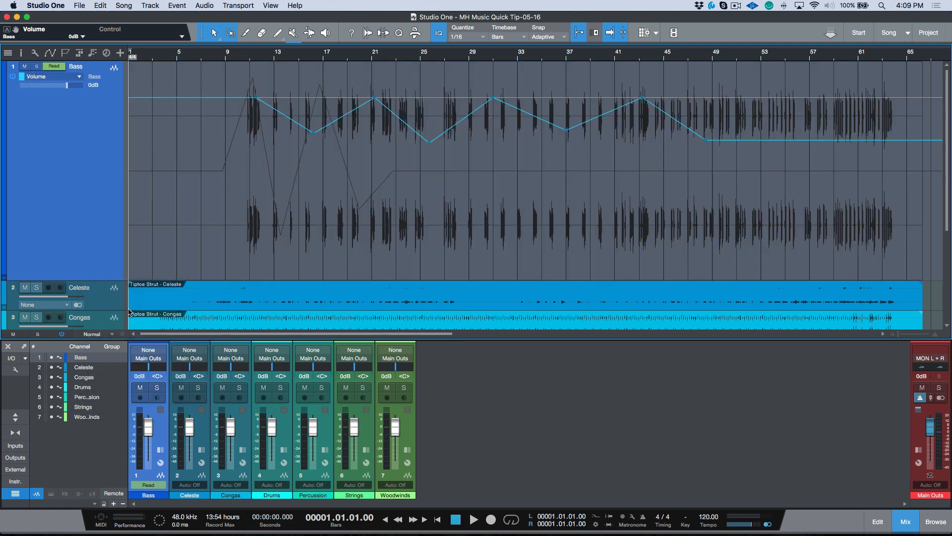
Switch the enlarged Bass track's envelope between Pan and Volume, ending with the Pan envelope displayed.
{"action": "key", "text": "v"}
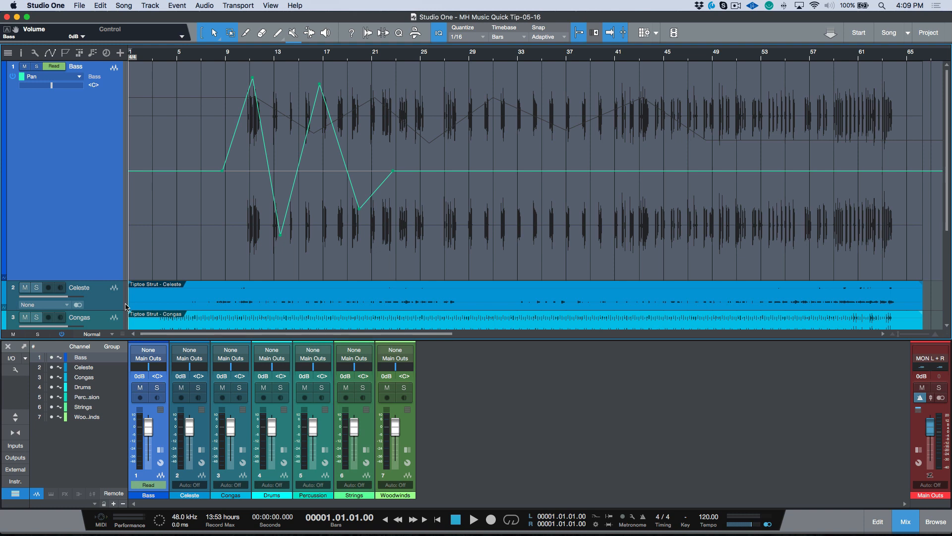
{"action": "left_click", "coordinate": [75, 78]}
{"action": "left_click", "coordinate": [64, 97]}
{"action": "left_click", "coordinate": [74, 78]}
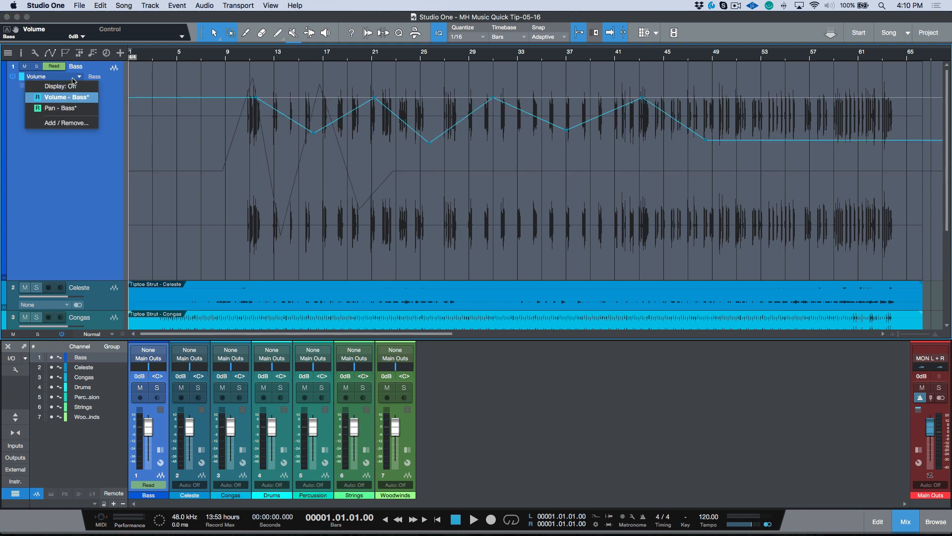
{"action": "left_click", "coordinate": [59, 107]}
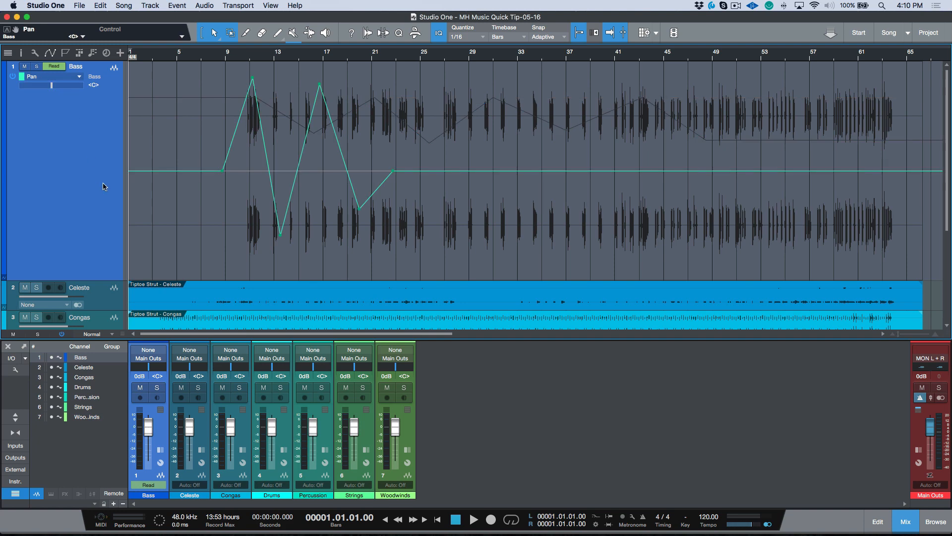
Return the Bass track to the same height as the other tracks and hide automation on all tracks.
{"action": "key", "text": "shift+w"}
{"action": "key", "text": "shift+w"}
{"action": "key", "text": "shift+e"}
{"action": "key", "text": "shift+e"}
{"action": "key", "text": "shift+e"}
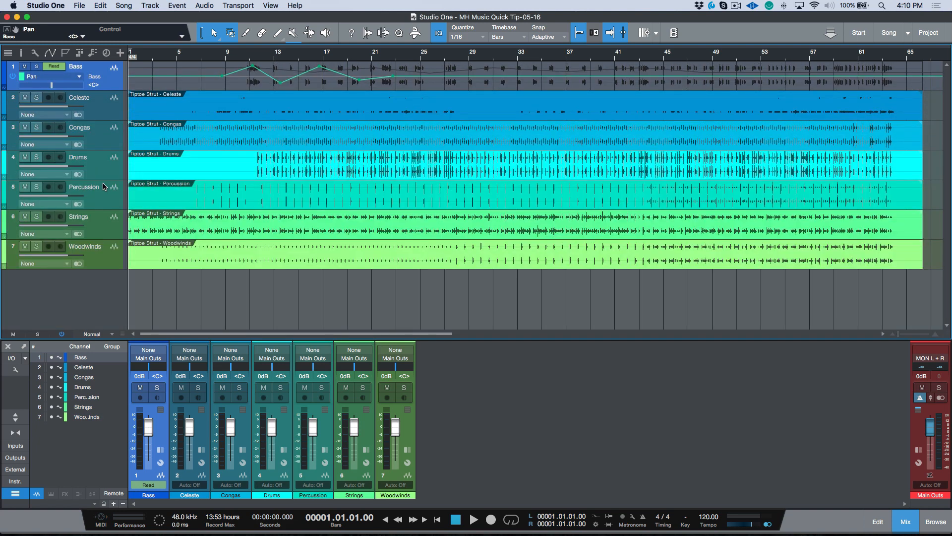
{"action": "key", "text": "a"}
{"action": "key", "text": "a"}
{"action": "key", "text": "a"}
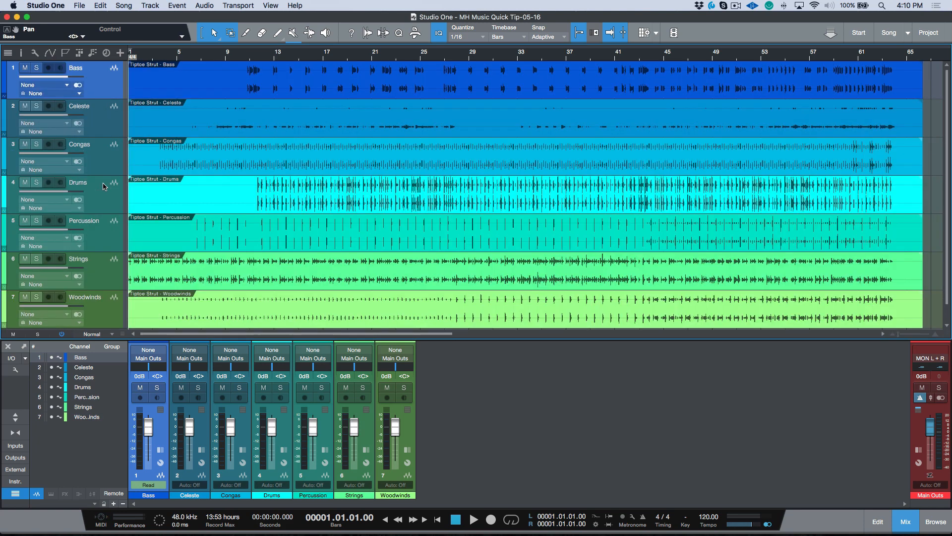
{"action": "key", "text": "a"}
Show the Bass track's automation in the track and hide it again.
{"action": "right_click", "coordinate": [110, 91]}
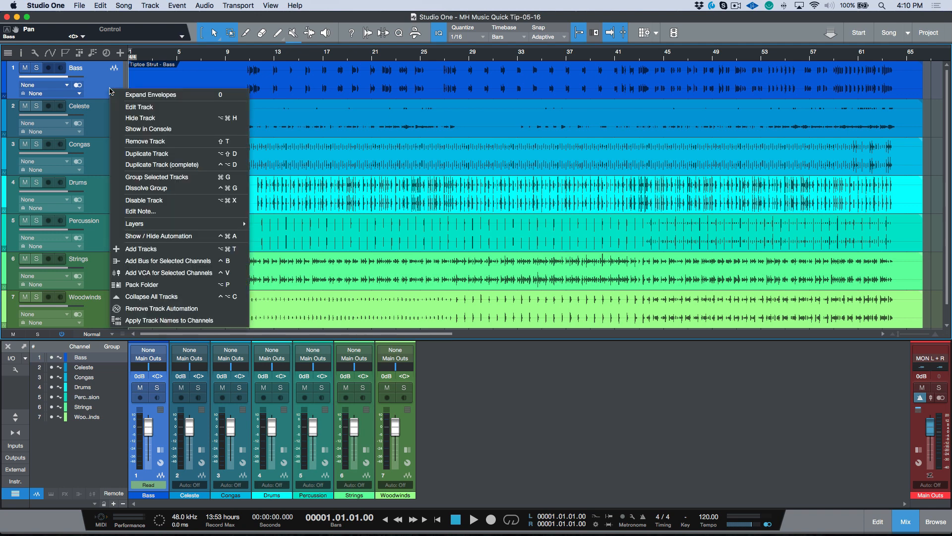
{"action": "left_click", "coordinate": [166, 237]}
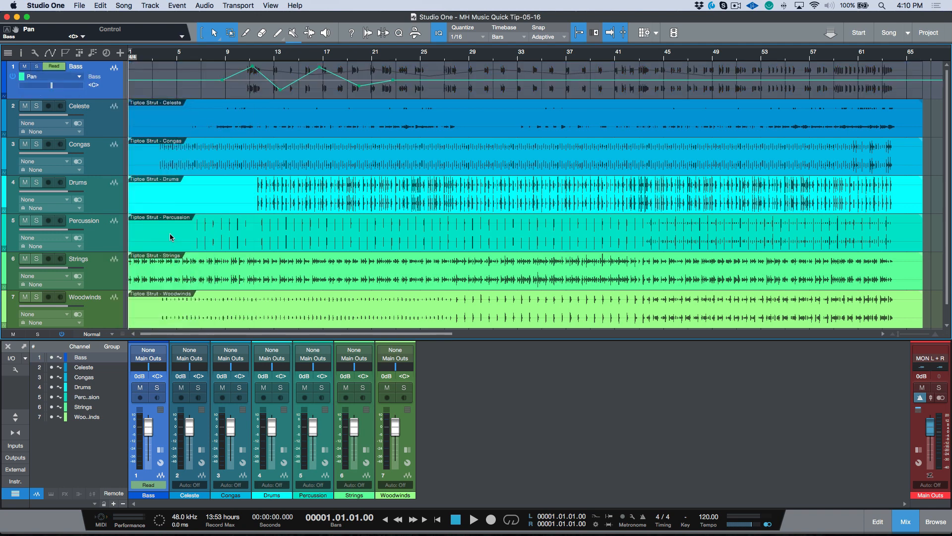
{"action": "right_click", "coordinate": [115, 92]}
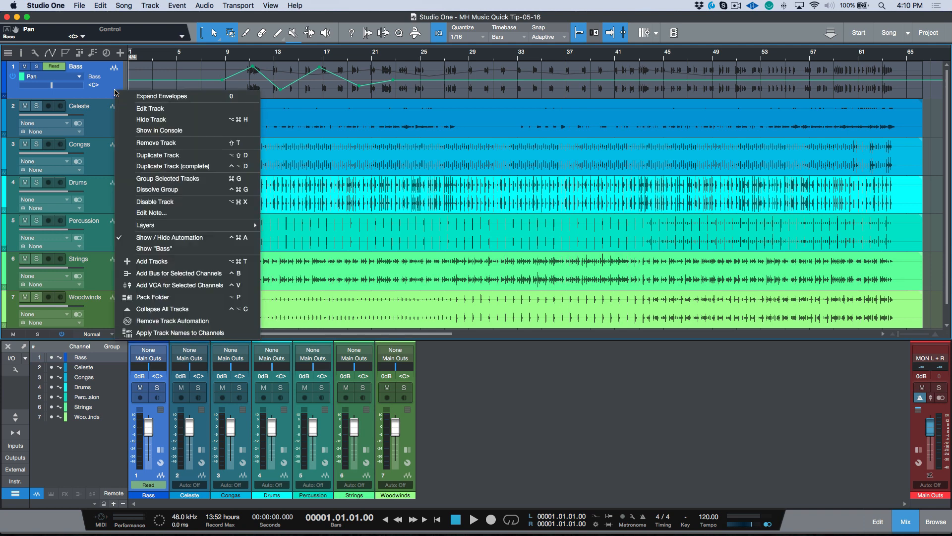
{"action": "left_click", "coordinate": [144, 238]}
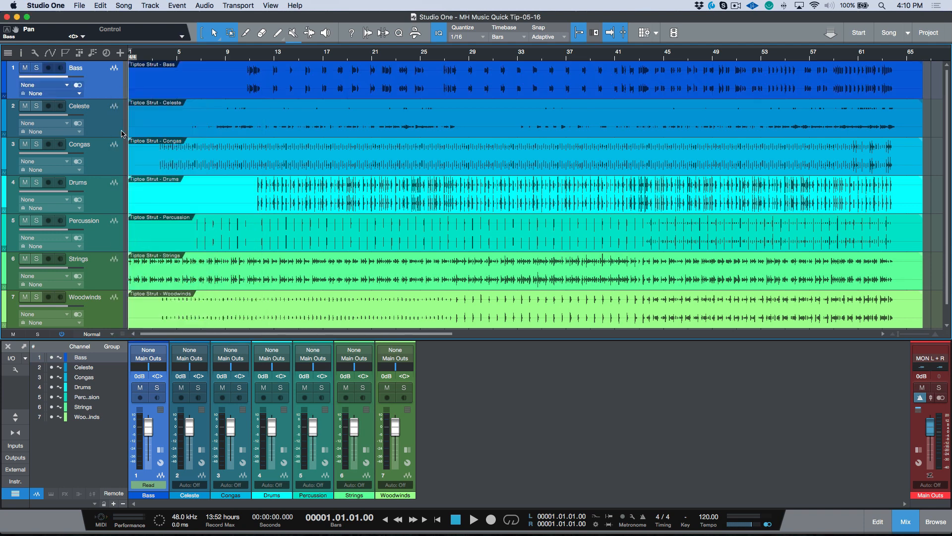
Expand the Bass track's envelopes into separate lanes and select the Pan lane followed by the Volume lane.
{"action": "right_click", "coordinate": [118, 96]}
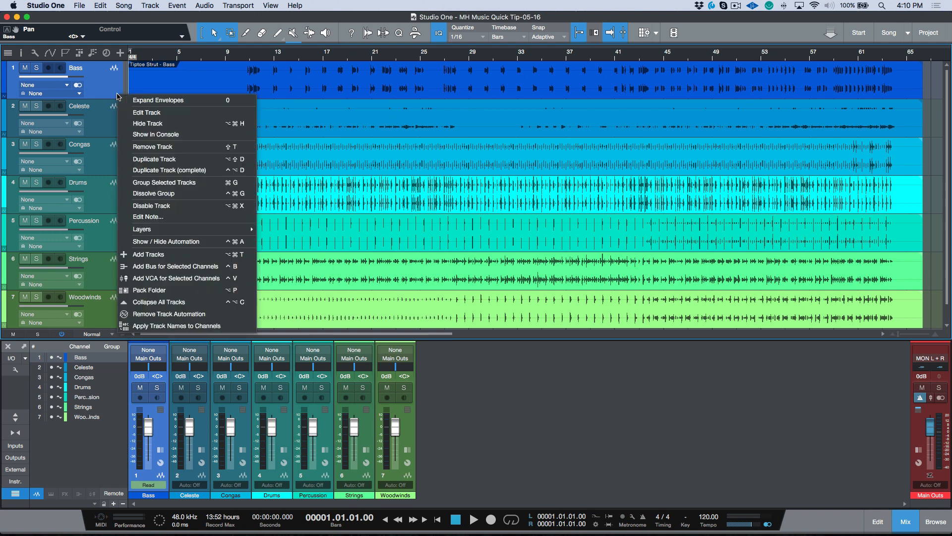
{"action": "left_click", "coordinate": [156, 101]}
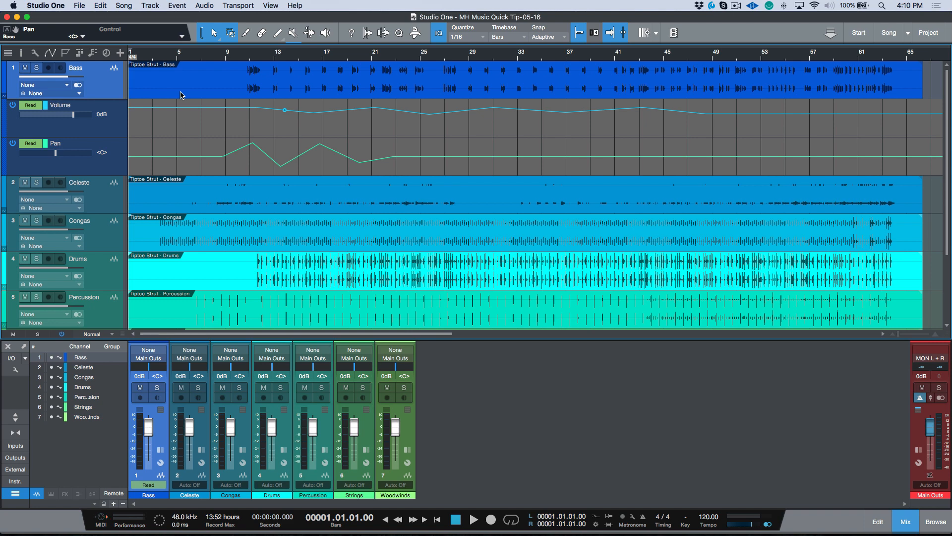
{"action": "left_click", "coordinate": [123, 126]}
{"action": "left_click", "coordinate": [117, 146]}
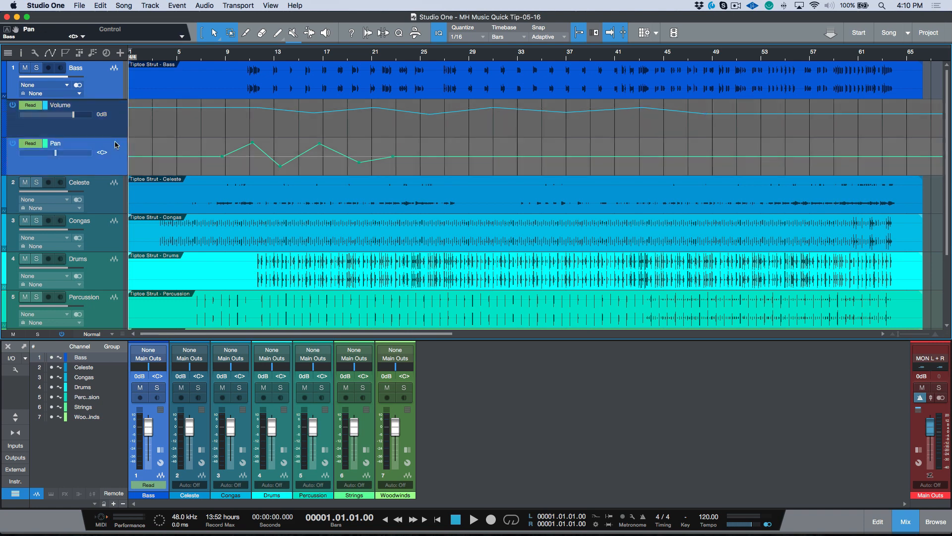
{"action": "left_click", "coordinate": [117, 125]}
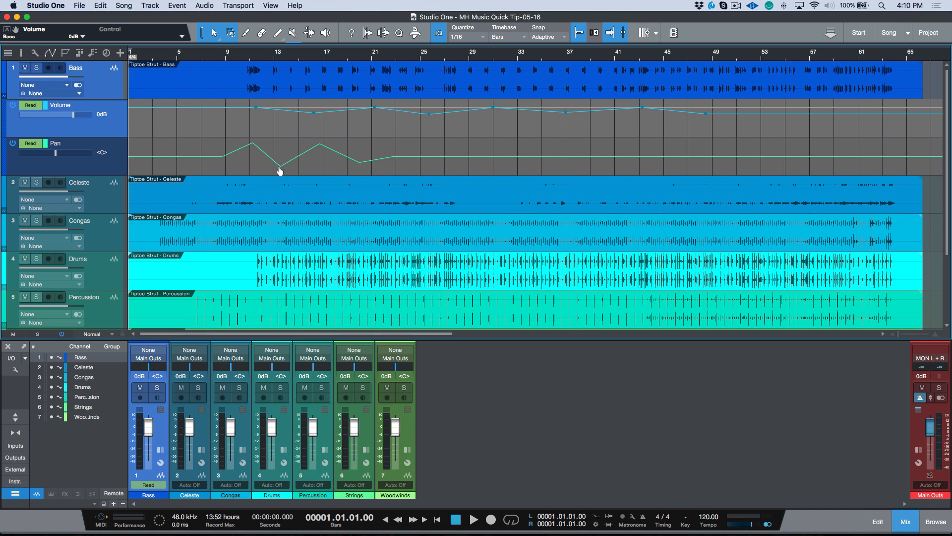
Move the Bass Pan envelope point near bar 13 to center and shift Pan and Volume envelope segments between bars 11 and 25 vertically.
{"action": "left_click_drag", "start_coordinate": [280, 169], "coordinate": [281, 156]}
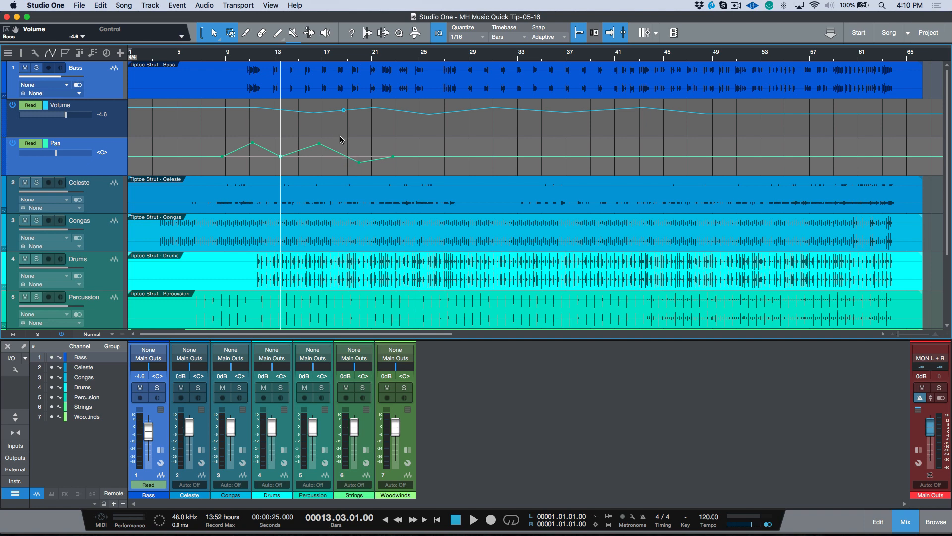
{"action": "left_click_drag", "start_coordinate": [338, 139], "coordinate": [338, 143]}
{"action": "left_click_drag", "start_coordinate": [402, 114], "coordinate": [234, 127]}
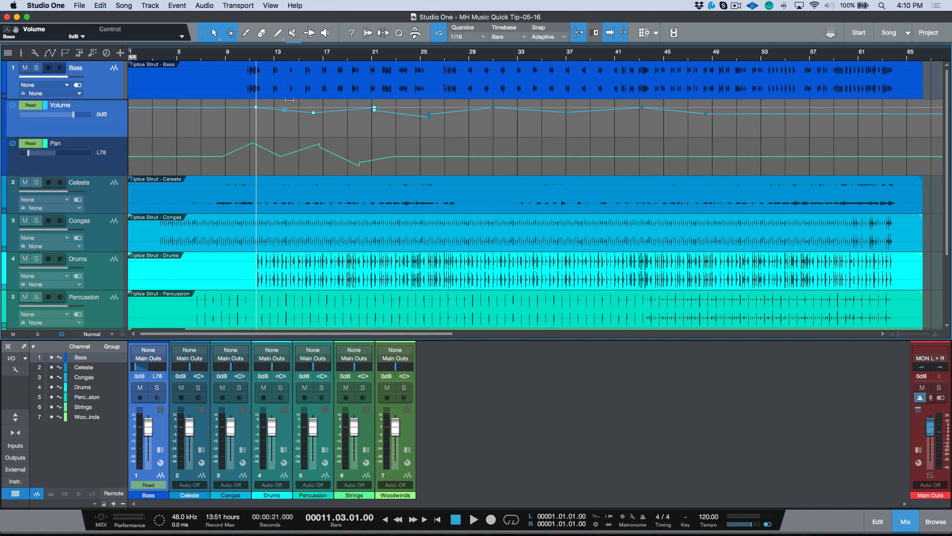
{"action": "left_click_drag", "start_coordinate": [289, 102], "coordinate": [289, 107]}
Collapse the Bass track's envelope lanes and show its automation within the track.
{"action": "left_click", "coordinate": [114, 93]}
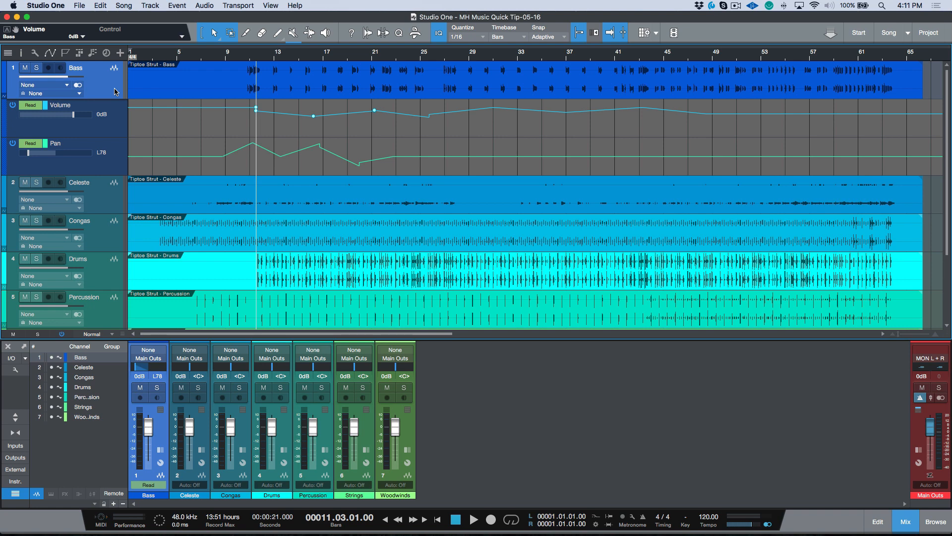
{"action": "key", "text": "a"}
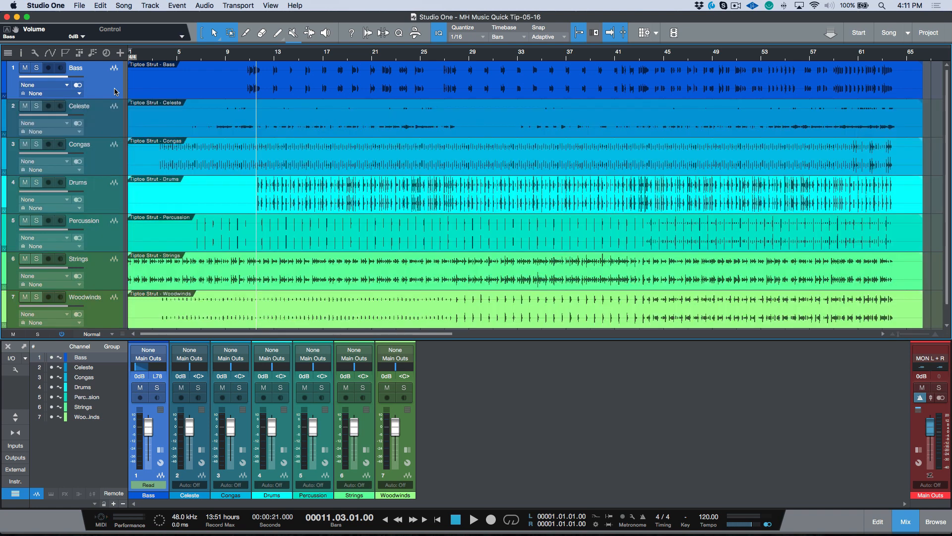
{"action": "key", "text": "a"}
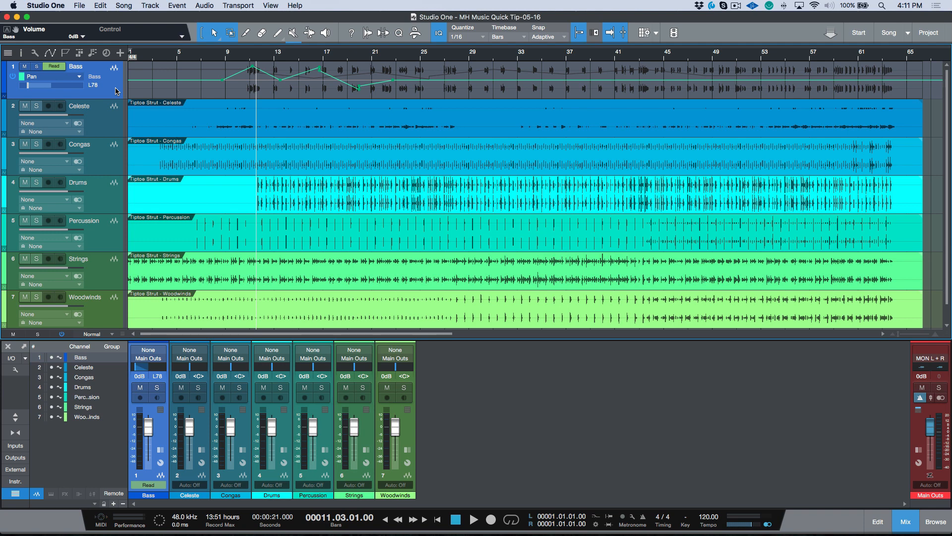
Switch the Bass track's displayed envelope to Volume and temporarily enlarge the track before returning it to normal height.
{"action": "key", "text": "v"}
{"action": "key", "text": "v"}
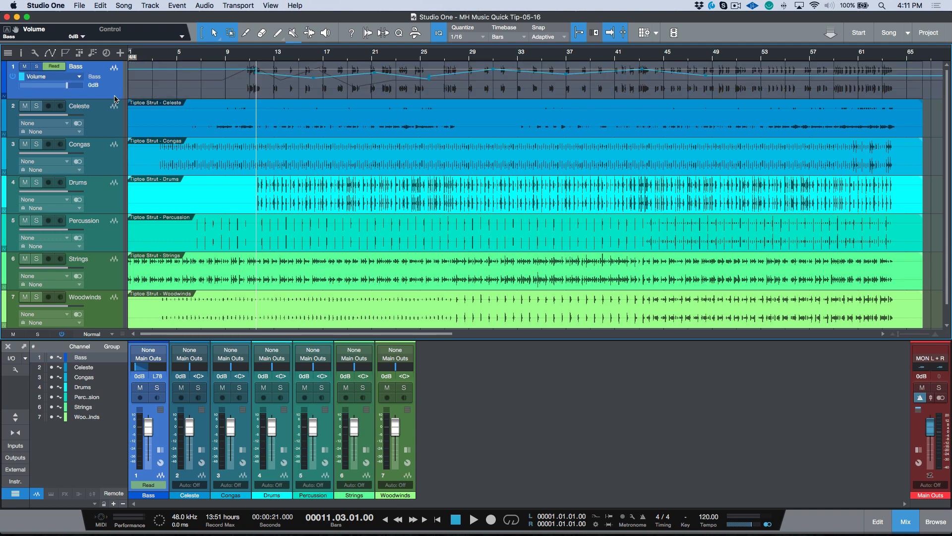
{"action": "left_click_drag", "start_coordinate": [116, 98], "coordinate": [116, 314]}
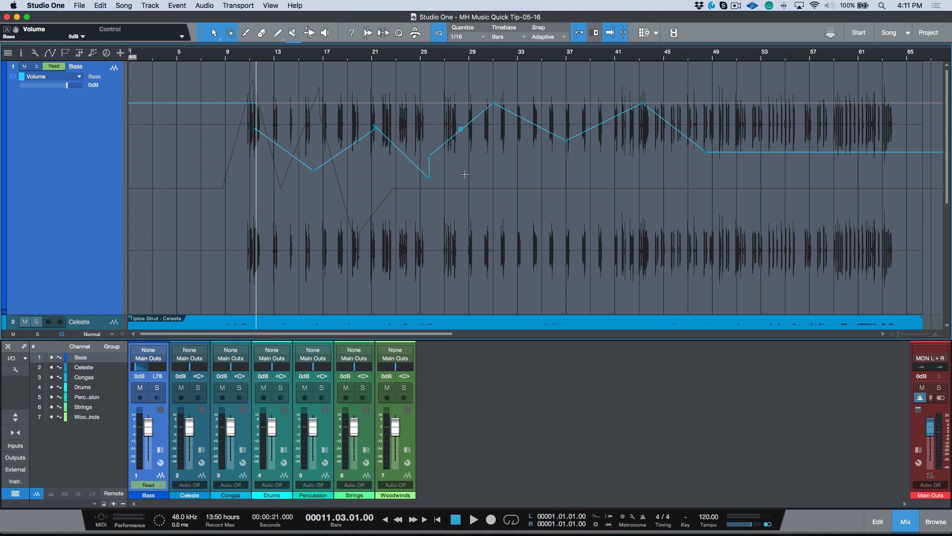
{"action": "key", "text": "z"}
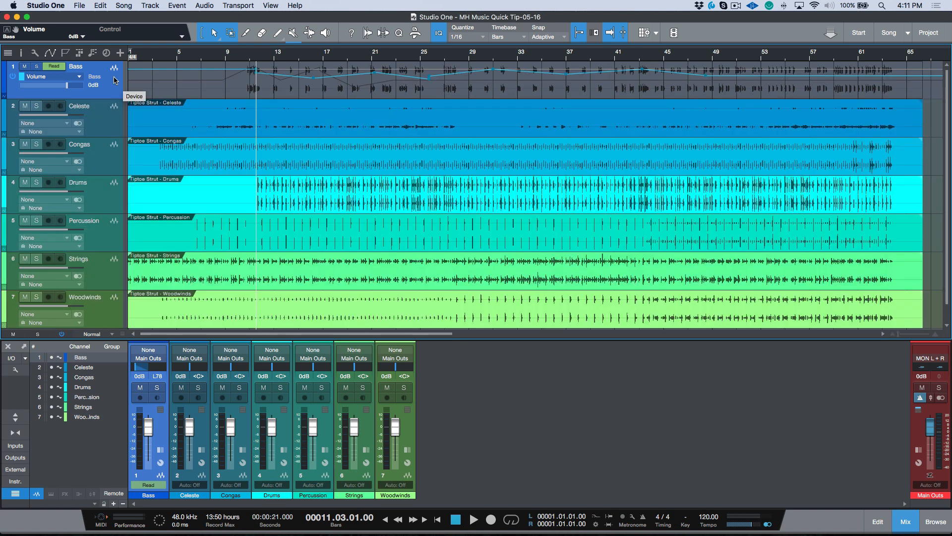
Hide the Bass track's automation and expand its envelopes into separate Volume and Pan lanes.
{"action": "right_click", "coordinate": [114, 77]}
{"action": "left_click", "coordinate": [162, 226]}
{"action": "right_click", "coordinate": [112, 91]}
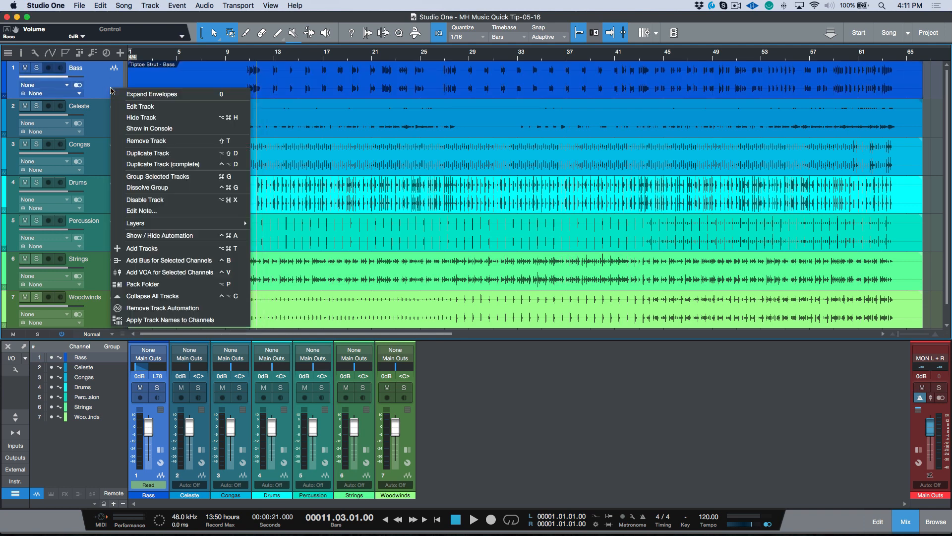
{"action": "left_click", "coordinate": [144, 94]}
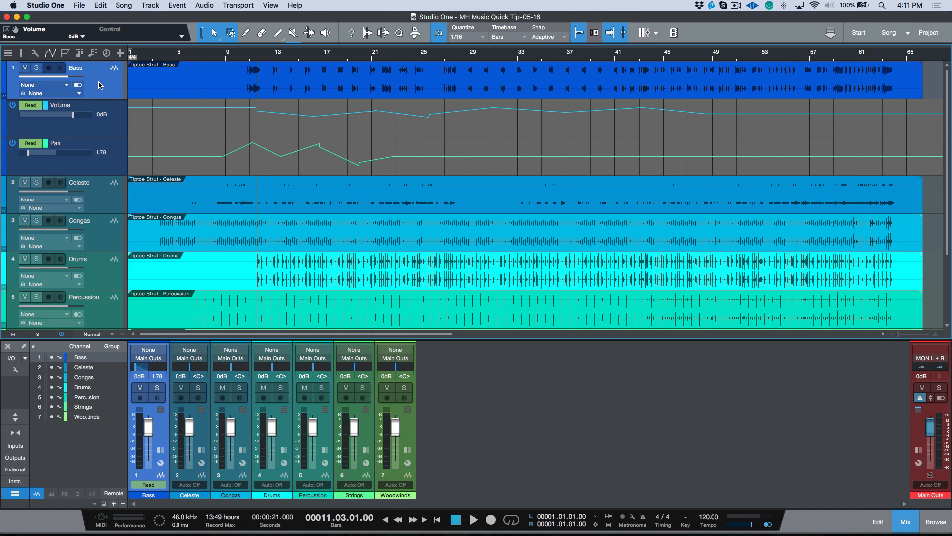
Show and hide automation on the other tracks, and collapse the Bass track's envelope lanes.
{"action": "key", "text": "a"}
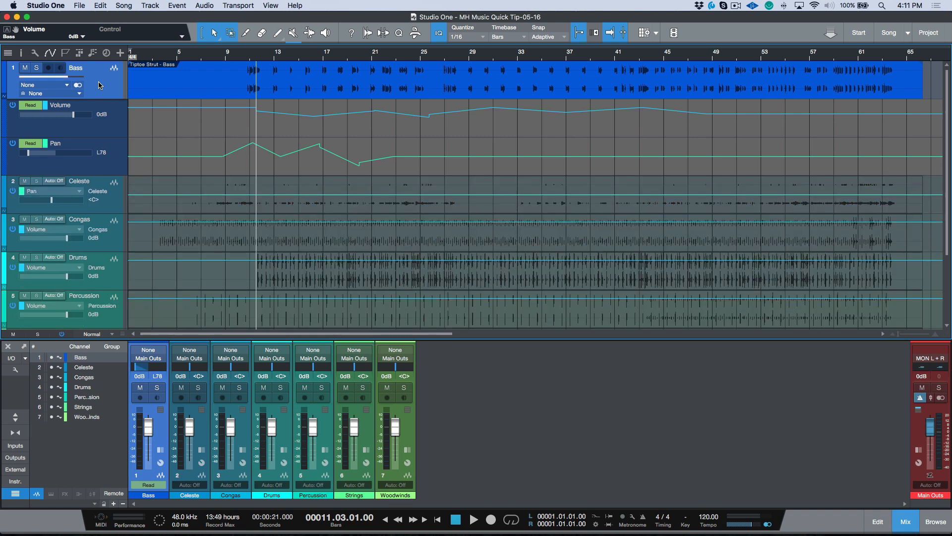
{"action": "key", "text": "a"}
{"action": "key", "text": "a"}
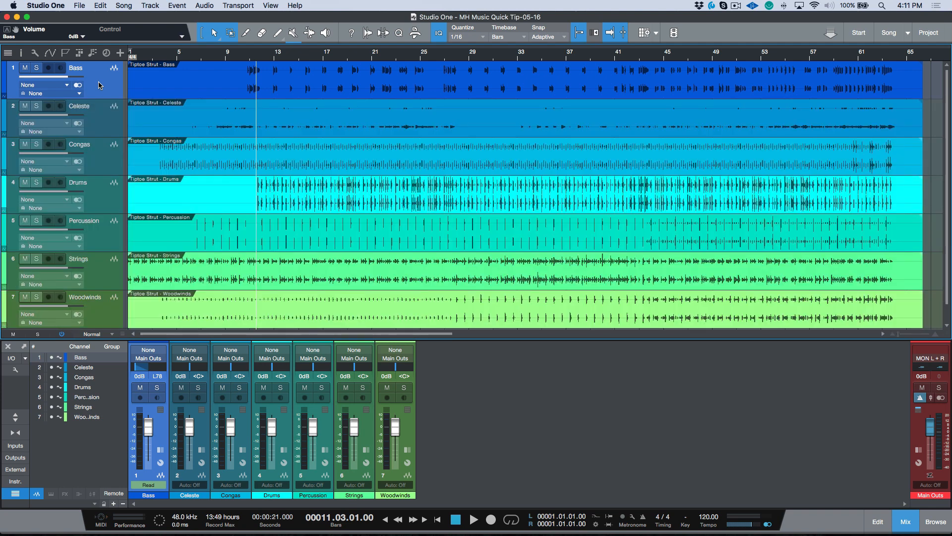
Show the Bass track's automation in the track and switch its envelope display to Off and back to Volume.
{"action": "key", "text": "a"}
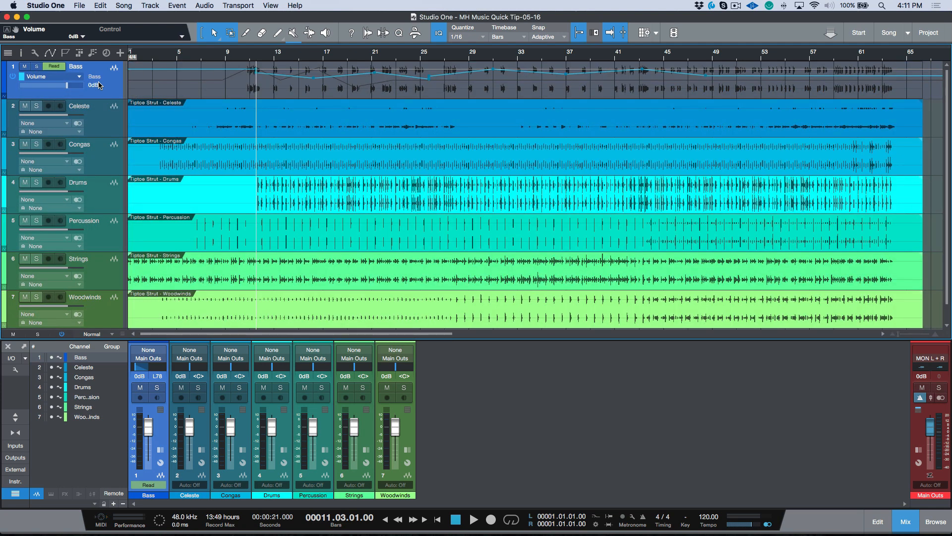
{"action": "key", "text": "Right"}
{"action": "key", "text": "a"}
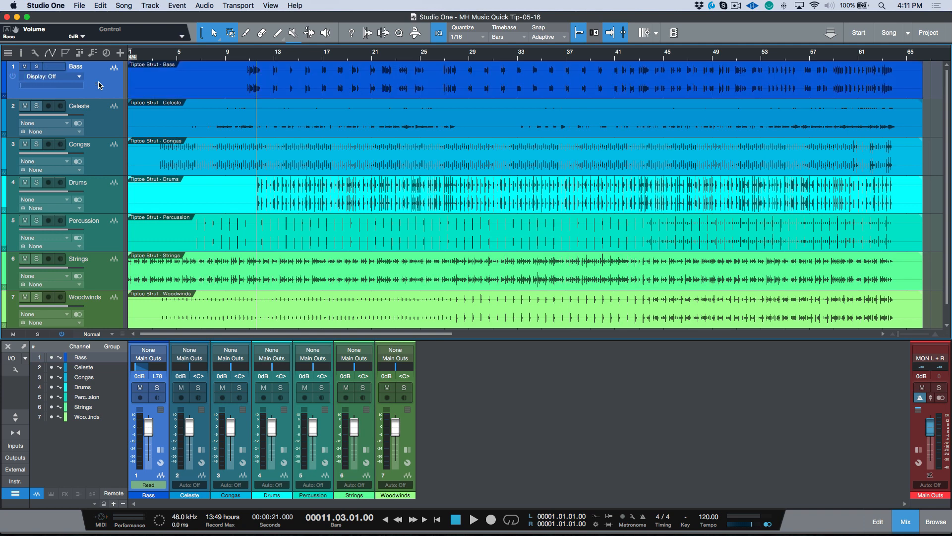
{"action": "key", "text": "a"}
{"action": "key", "text": "a"}
{"action": "key", "text": "a"}
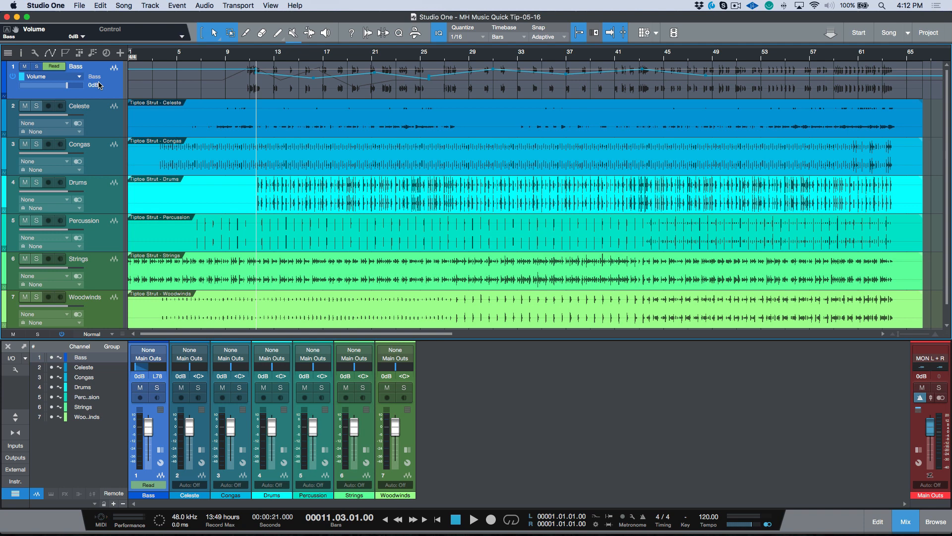